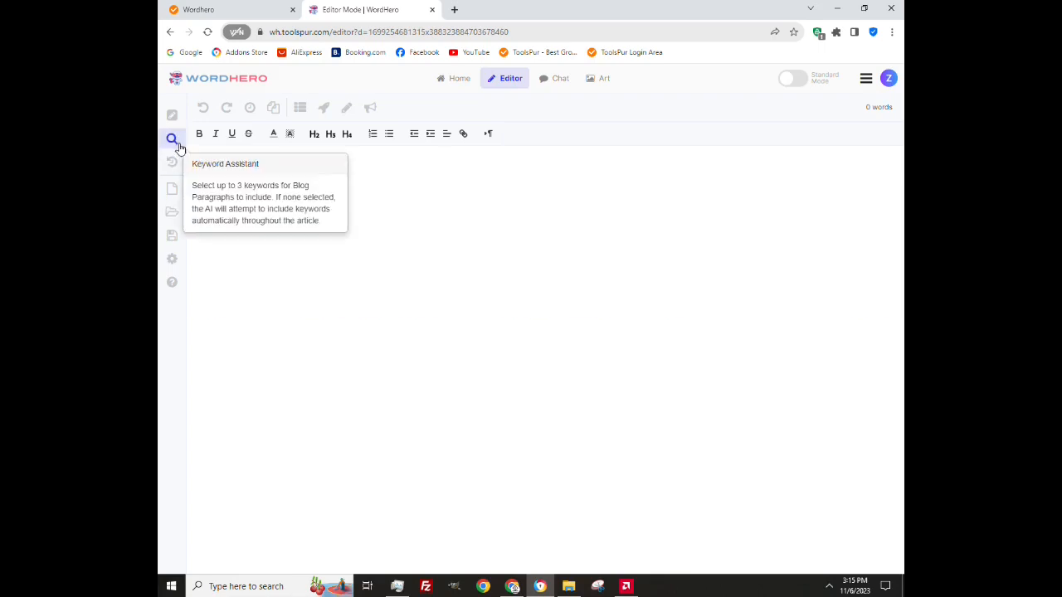
Add the keywords "What is cloud hosting", "History of cloud hosting", "types of cloud hosting" and "cloud hosting" to the Keyword Assistant.
{"action": "left_click", "coordinate": [173, 141]}
{"action": "left_click", "coordinate": [173, 139]}
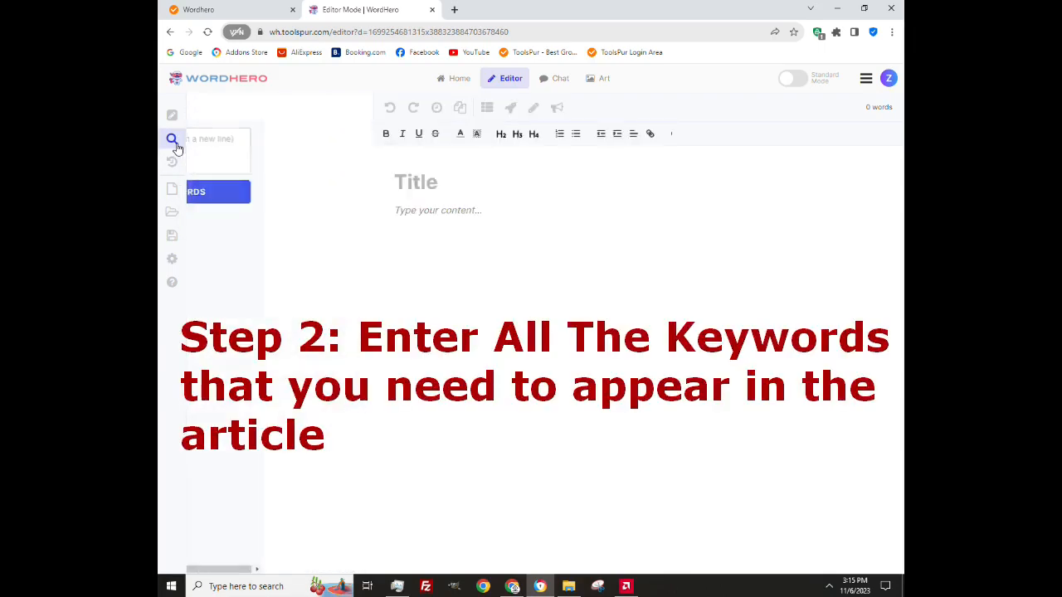
{"action": "left_click", "coordinate": [308, 143]}
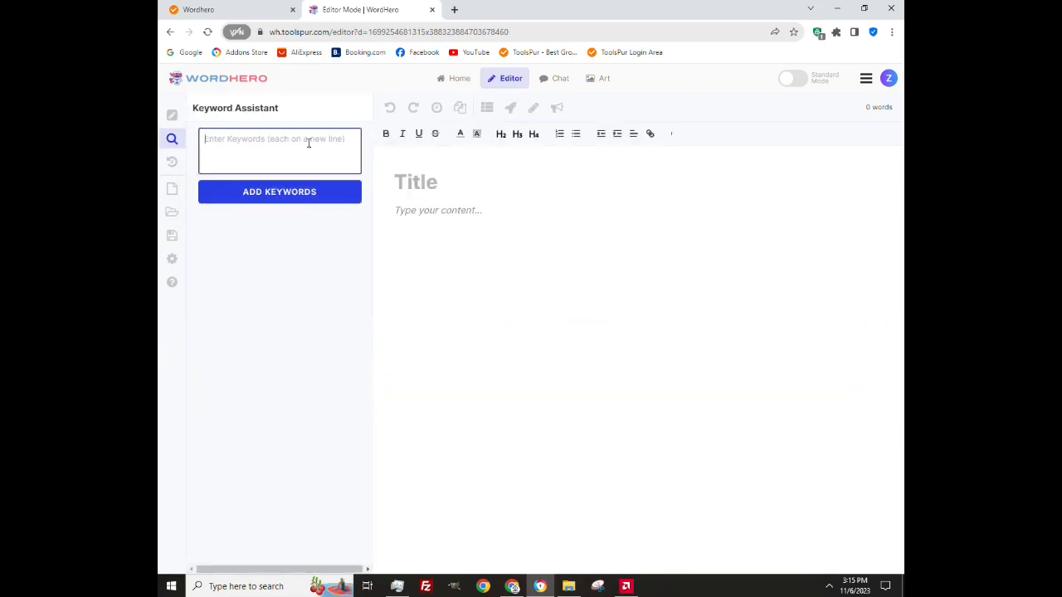
{"action": "type", "text": "What is cloud hosting"}
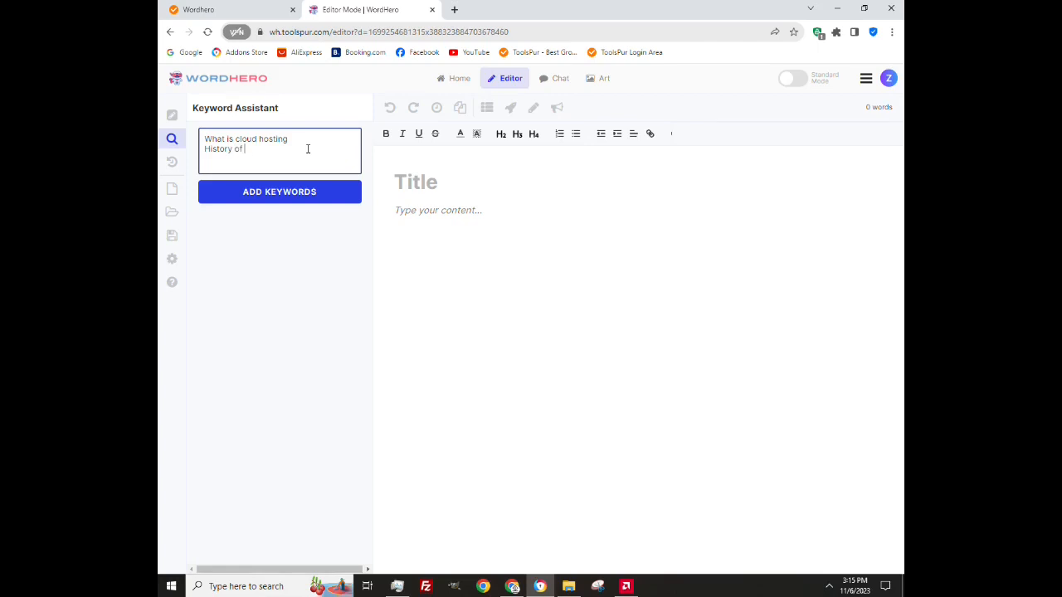
{"action": "key", "text": "Return"}
{"action": "type", "text": "History of cloudh "}
{"action": "type", "text": "osting"}
{"action": "type", "text": "types of cloud hosting"}
{"action": "key", "text": "Return"}
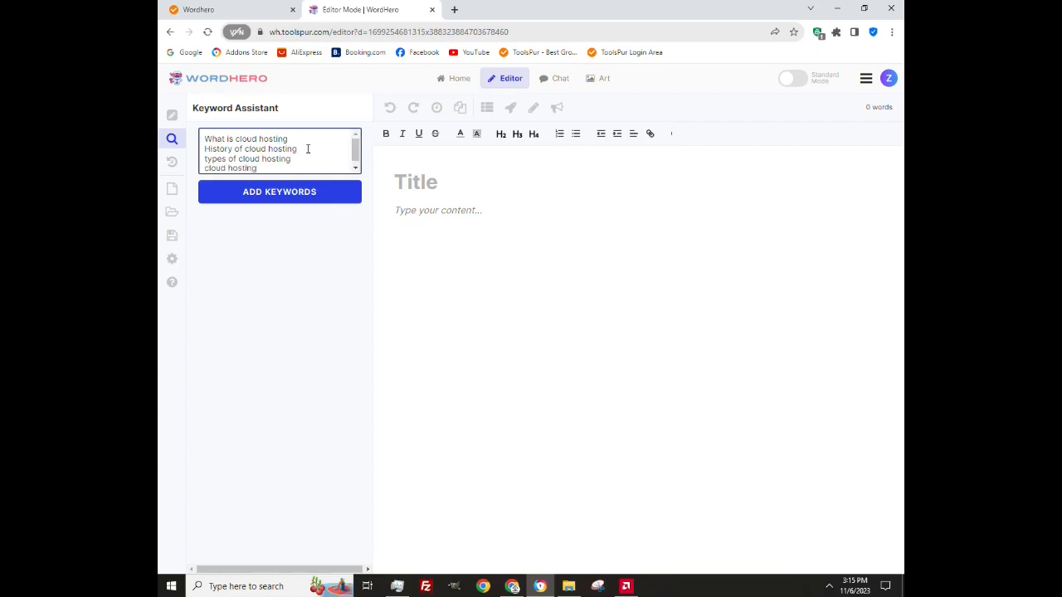
{"action": "left_click", "coordinate": [318, 193]}
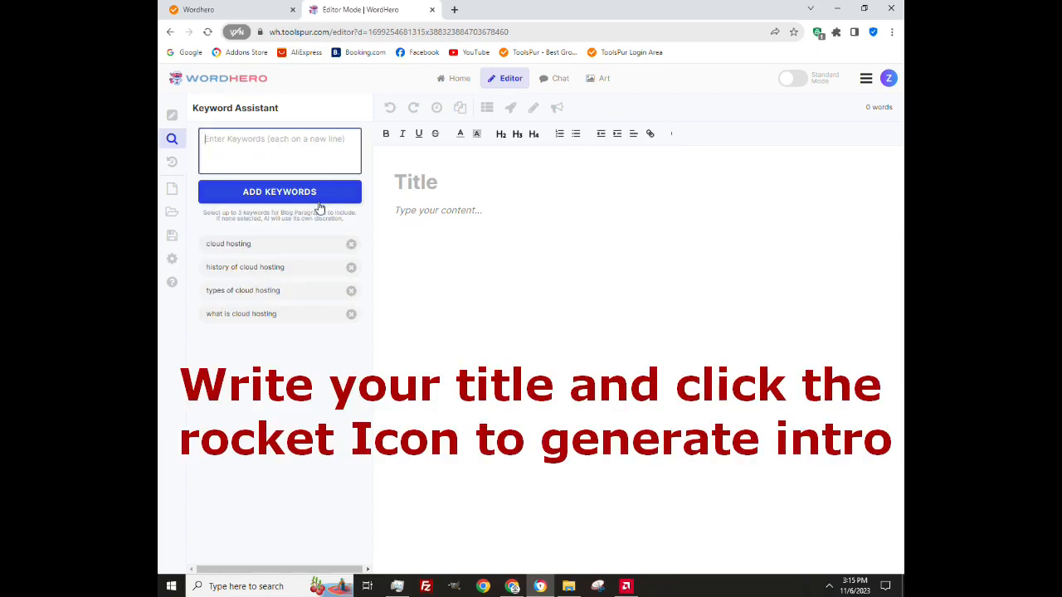
Title the article "What is Cloud Hosting" and place the cursor in the empty content area.
{"action": "left_click", "coordinate": [423, 184]}
{"action": "type", "text": "W"}
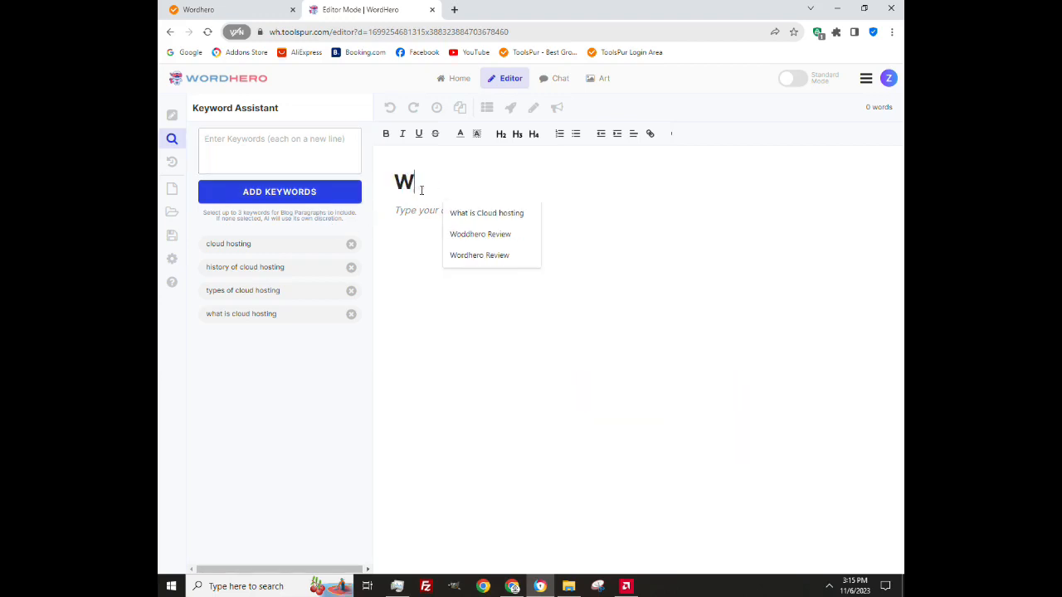
{"action": "type", "text": "hat is Cloud Hosting"}
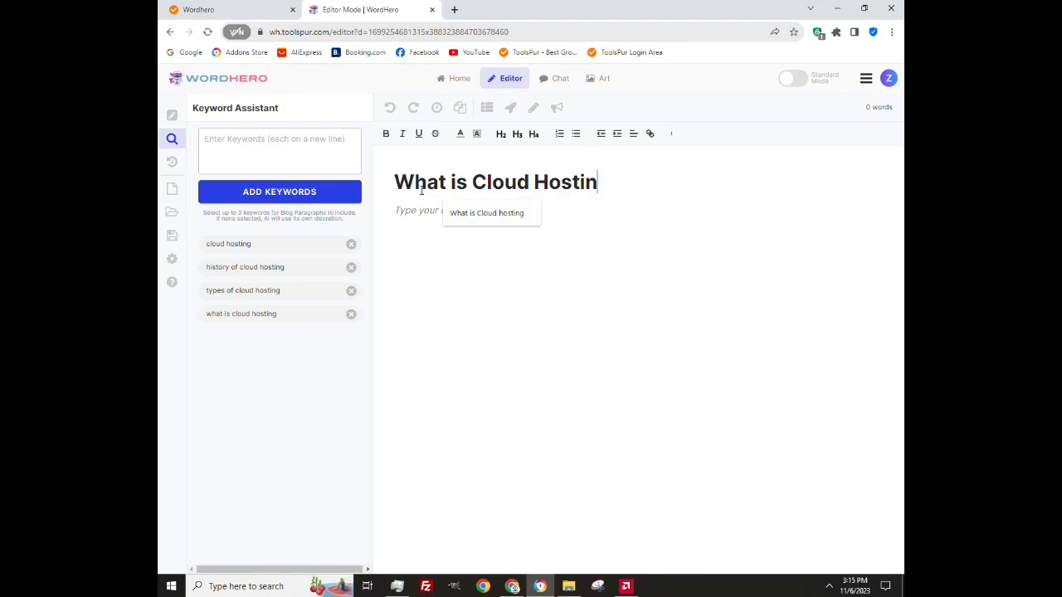
{"action": "left_click", "coordinate": [596, 218]}
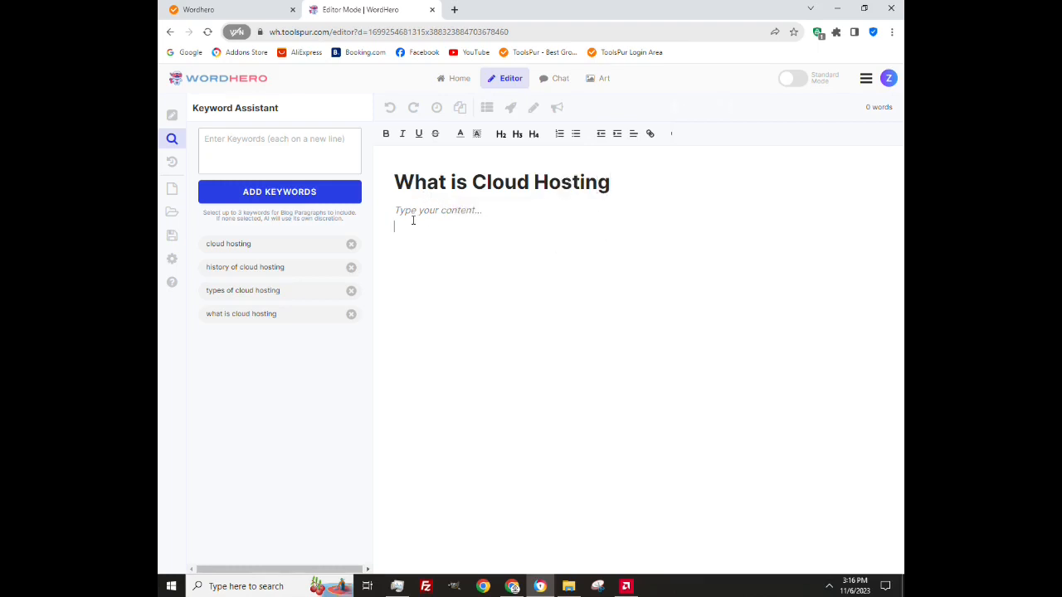
Generate an intro from the title with Blog Paragraphs and delete the second intro version.
{"action": "left_click", "coordinate": [511, 109]}
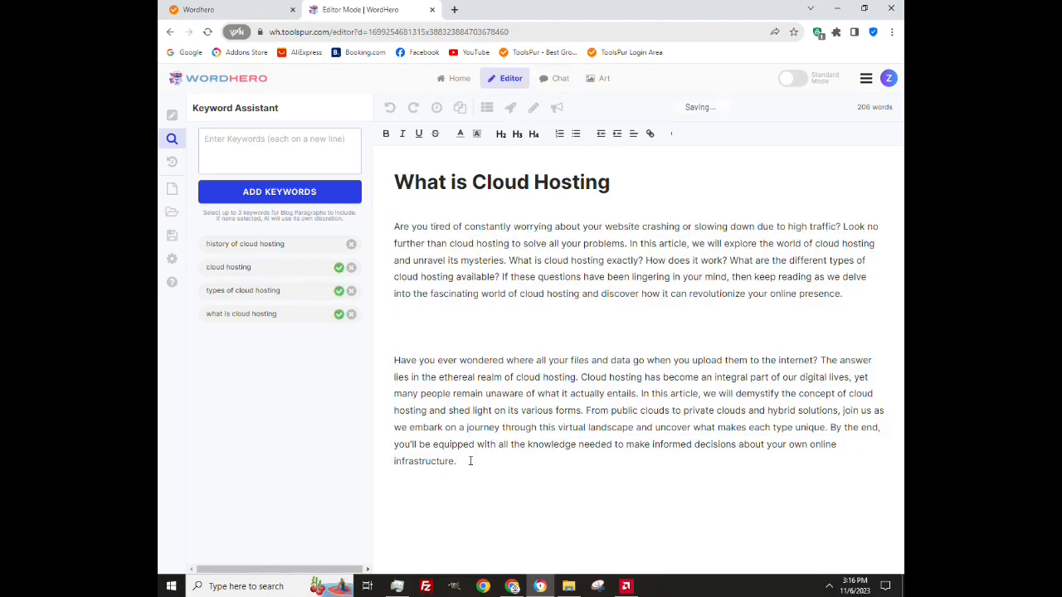
{"action": "left_click_drag", "start_coordinate": [473, 462], "coordinate": [400, 360]}
{"action": "key", "text": "BackSpace"}
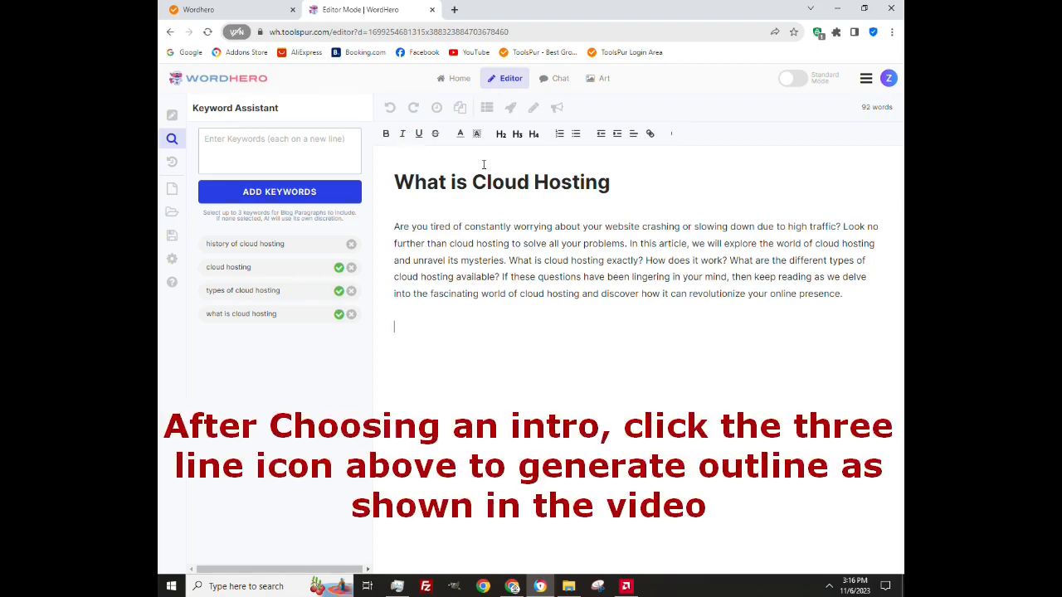
Generate a blog outline below the intro paragraph.
{"action": "left_click", "coordinate": [488, 110]}
{"action": "left_click", "coordinate": [488, 109]}
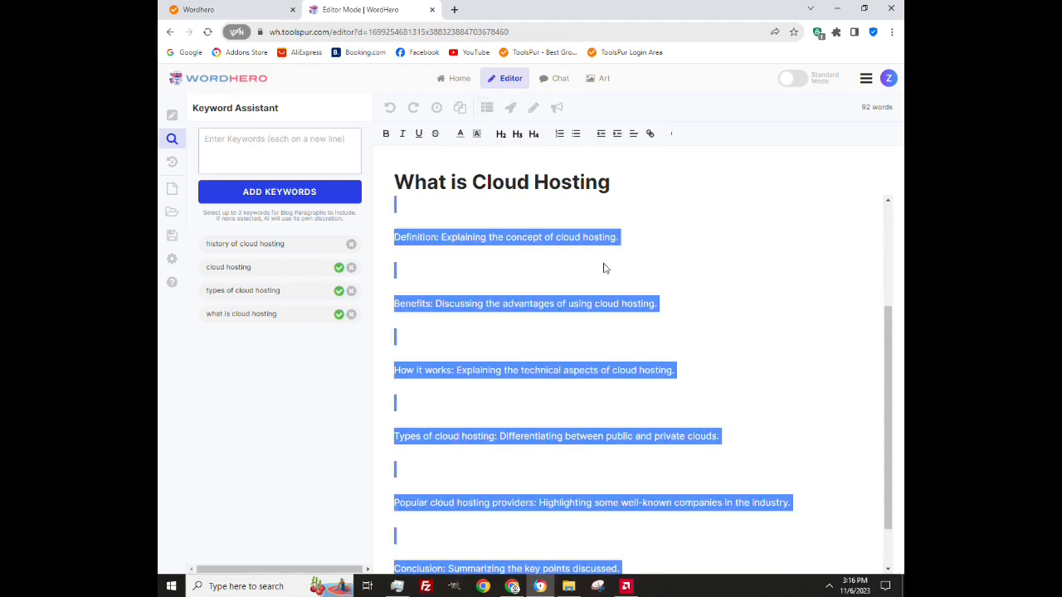
{"action": "scroll", "coordinate": [748, 350], "scroll_direction": "down", "scroll_amount": 1}
{"action": "scroll", "coordinate": [748, 350], "scroll_direction": "up", "scroll_amount": 3}
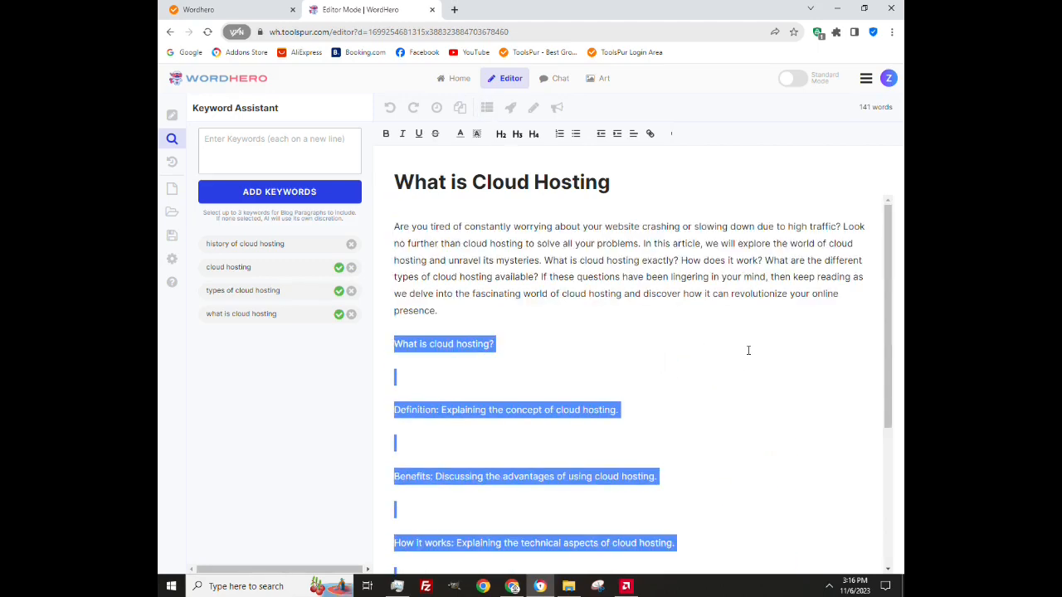
Review the generated outline headings from the first section down to the conclusion.
{"action": "scroll", "coordinate": [748, 350], "scroll_direction": "down", "scroll_amount": 3}
{"action": "scroll", "coordinate": [601, 324], "scroll_direction": "up", "scroll_amount": 3}
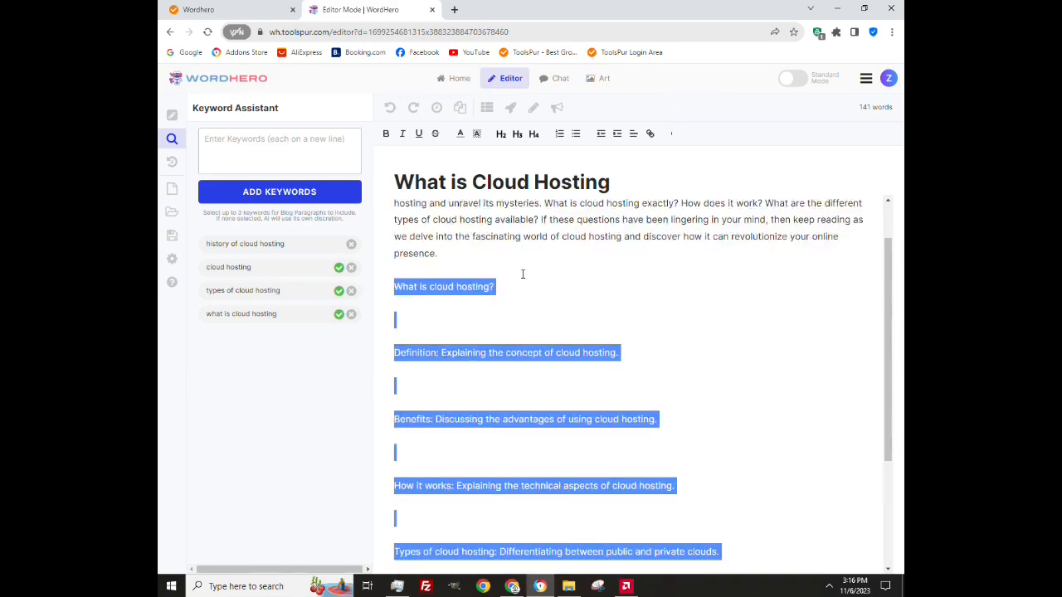
{"action": "triple_click", "coordinate": [441, 249]}
{"action": "left_click", "coordinate": [509, 289]}
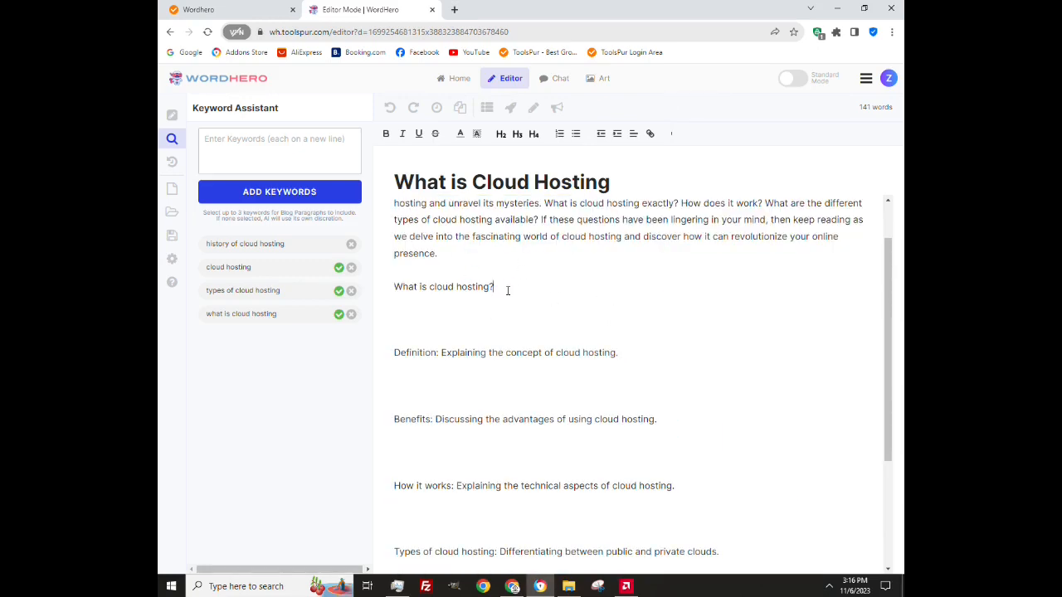
{"action": "scroll", "coordinate": [474, 307], "scroll_direction": "down", "scroll_amount": 3}
{"action": "scroll", "coordinate": [412, 249], "scroll_direction": "up", "scroll_amount": 2}
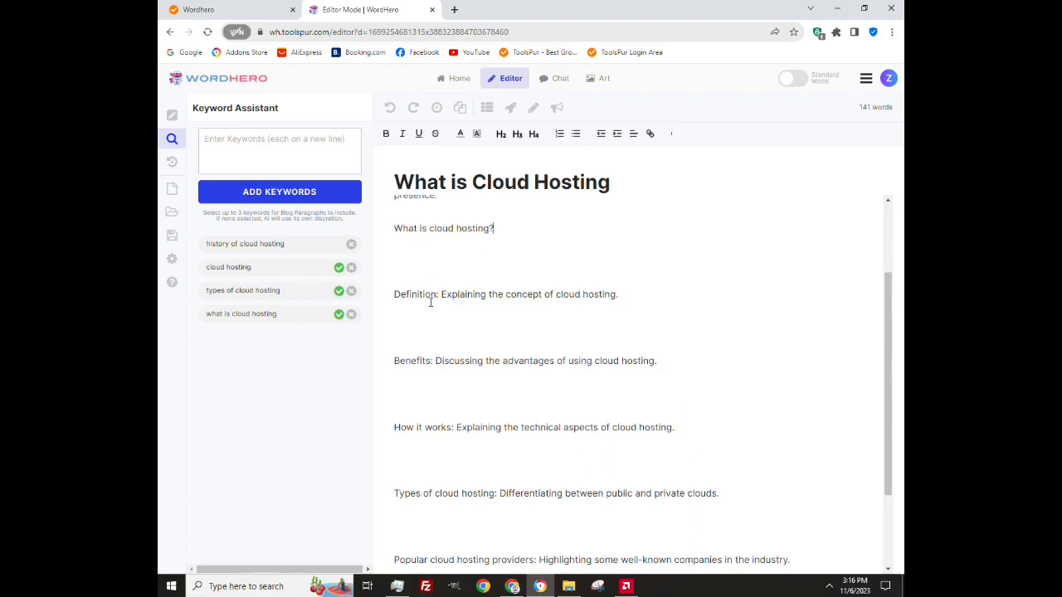
{"action": "scroll", "coordinate": [431, 301], "scroll_direction": "down", "scroll_amount": 1}
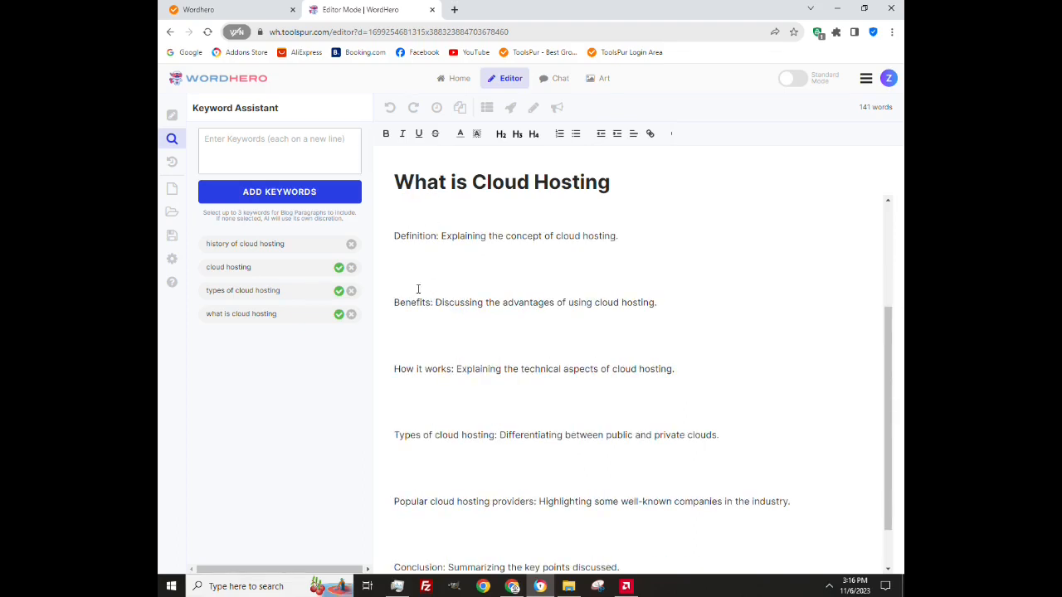
{"action": "scroll", "coordinate": [428, 289], "scroll_direction": "down", "scroll_amount": 1}
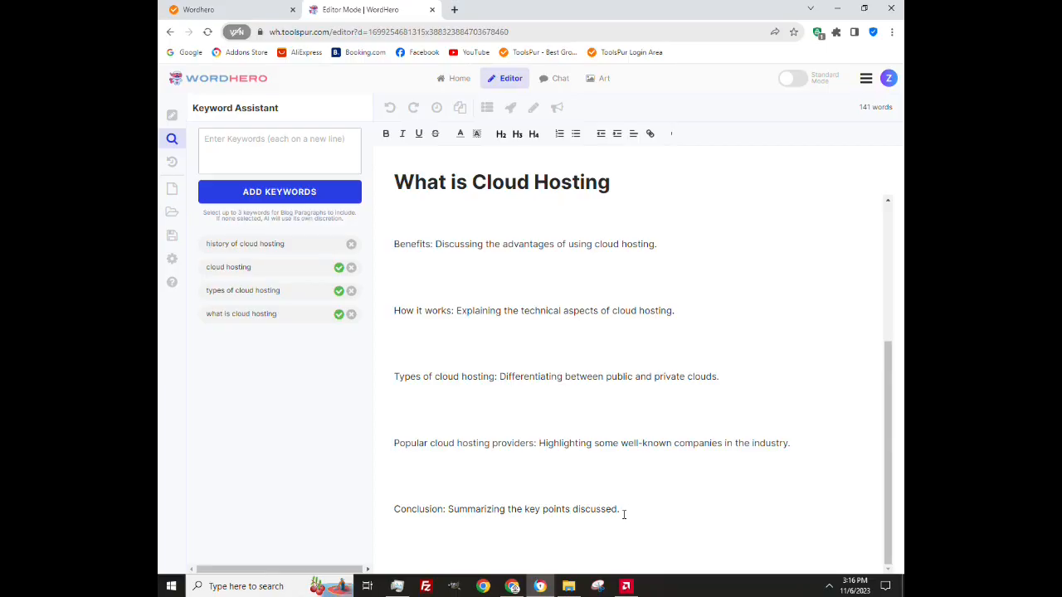
Generate Blog Paragraphs for all outline headings, from "What is cloud hosting?" through the conclusion.
{"action": "left_click_drag", "start_coordinate": [624, 508], "coordinate": [392, 344]}
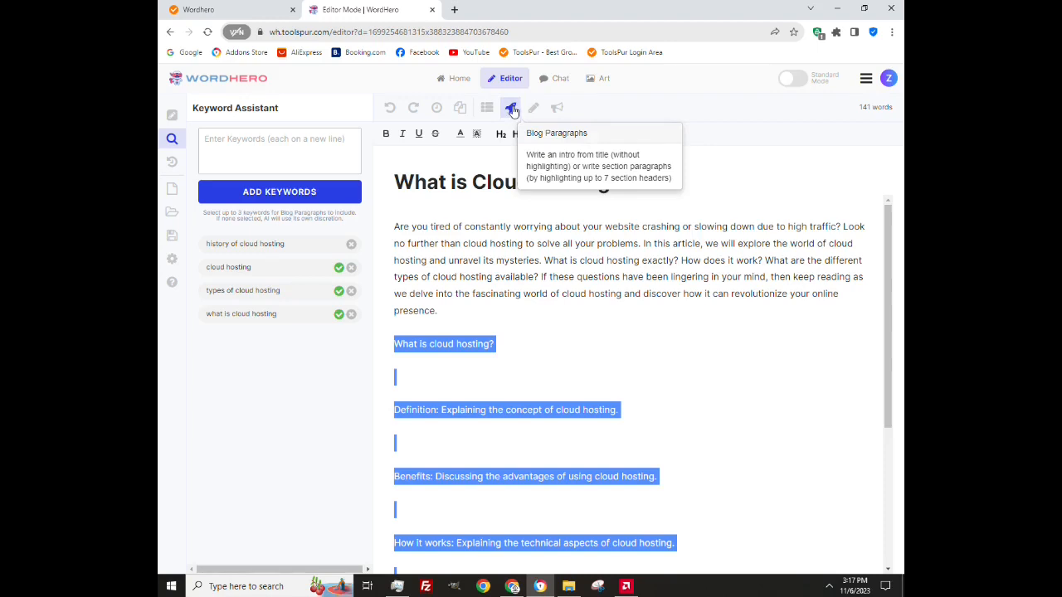
{"action": "left_click", "coordinate": [513, 111]}
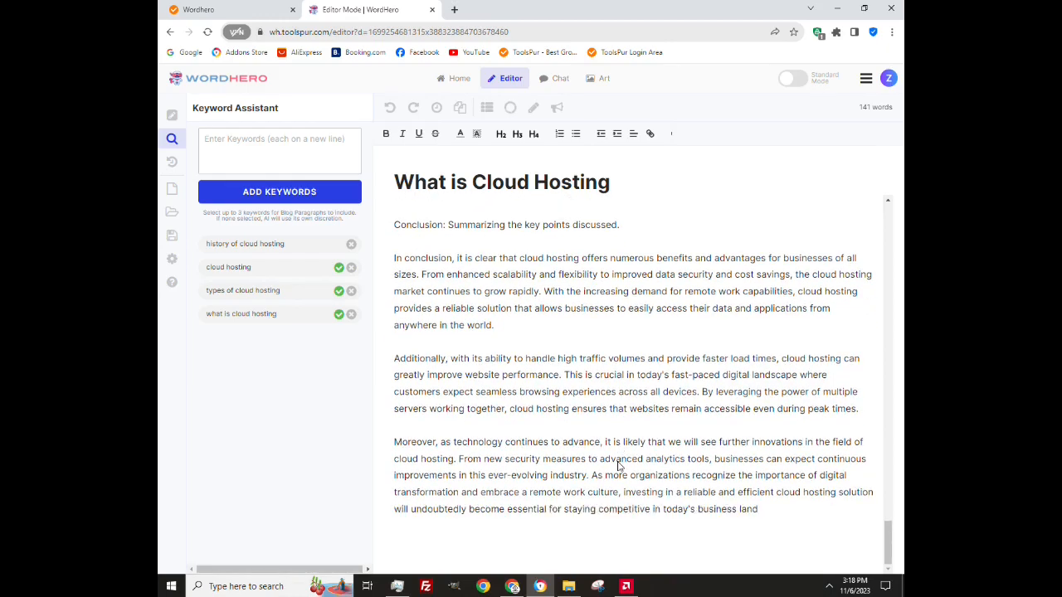
{"action": "scroll", "coordinate": [619, 462], "scroll_direction": "up", "scroll_amount": 20}
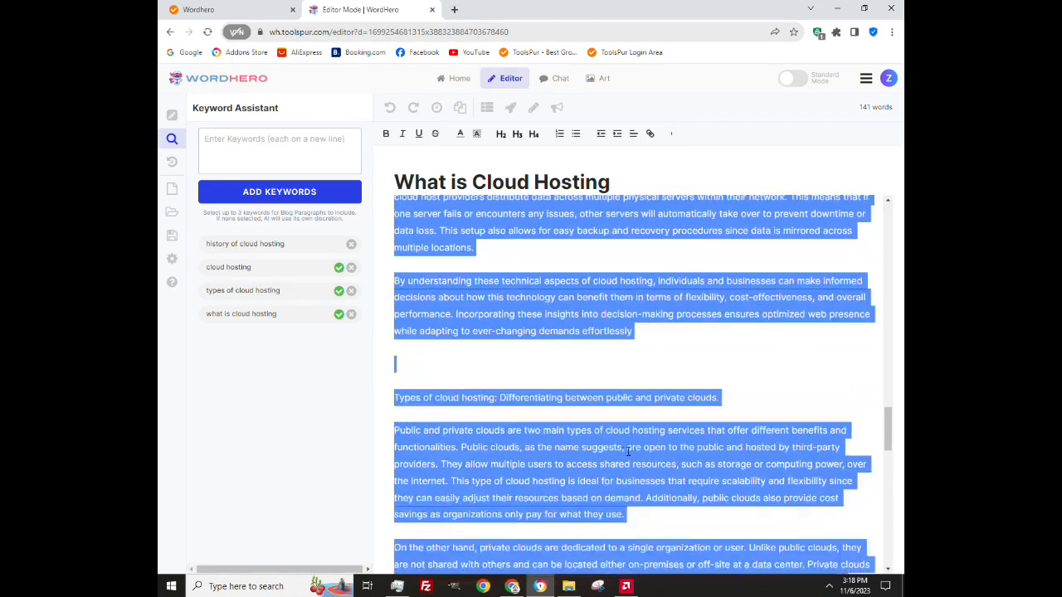
{"action": "scroll", "coordinate": [639, 449], "scroll_direction": "up", "scroll_amount": 2}
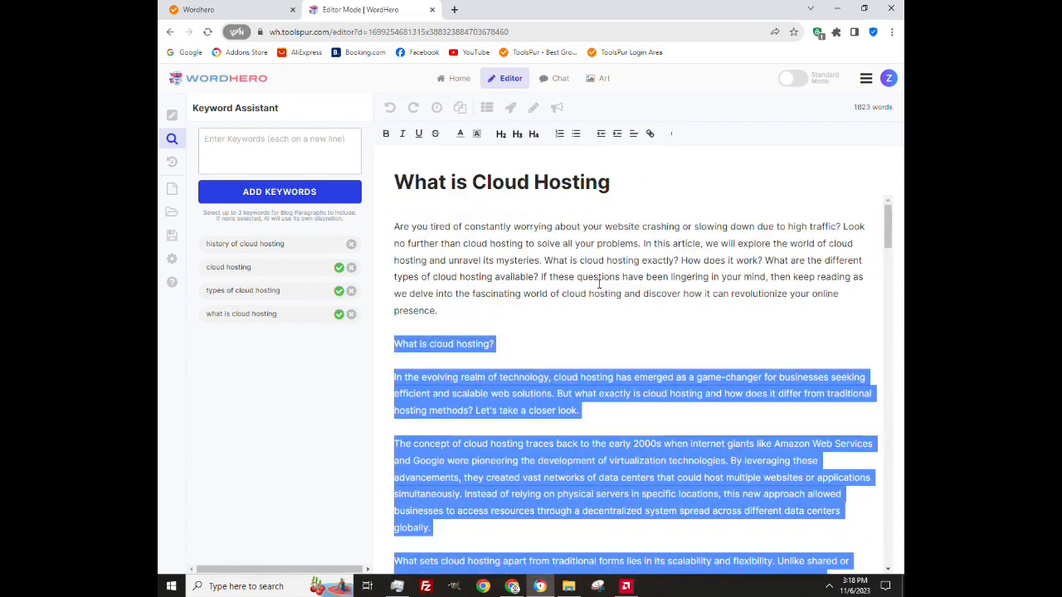
{"action": "left_click", "coordinate": [603, 317]}
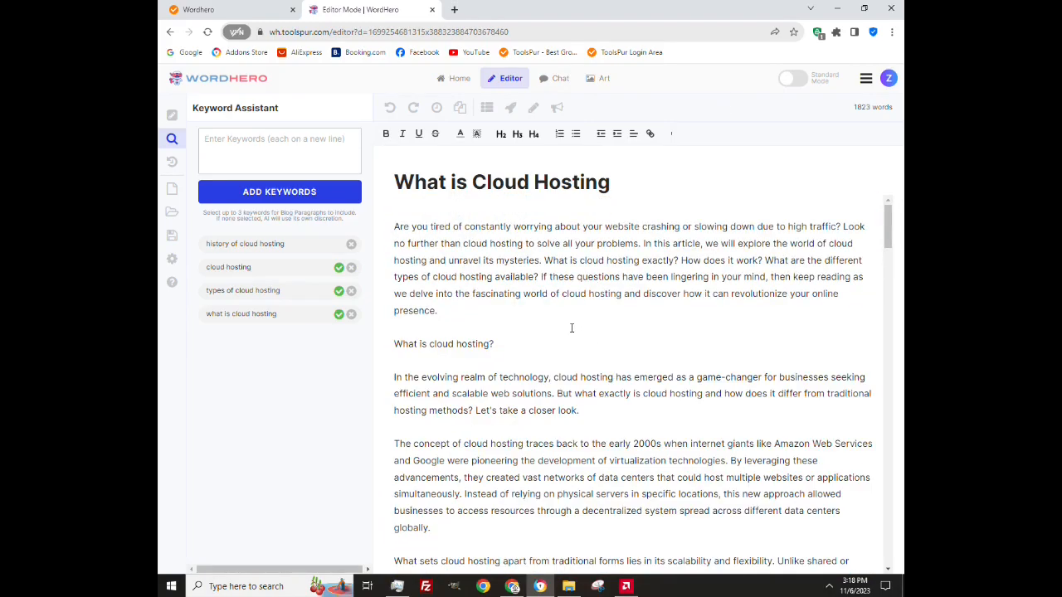
Format the section title "What is cloud hosting?" as an H2 heading.
{"action": "scroll", "coordinate": [572, 327], "scroll_direction": "down", "scroll_amount": 8}
{"action": "scroll", "coordinate": [572, 328], "scroll_direction": "up", "scroll_amount": 5}
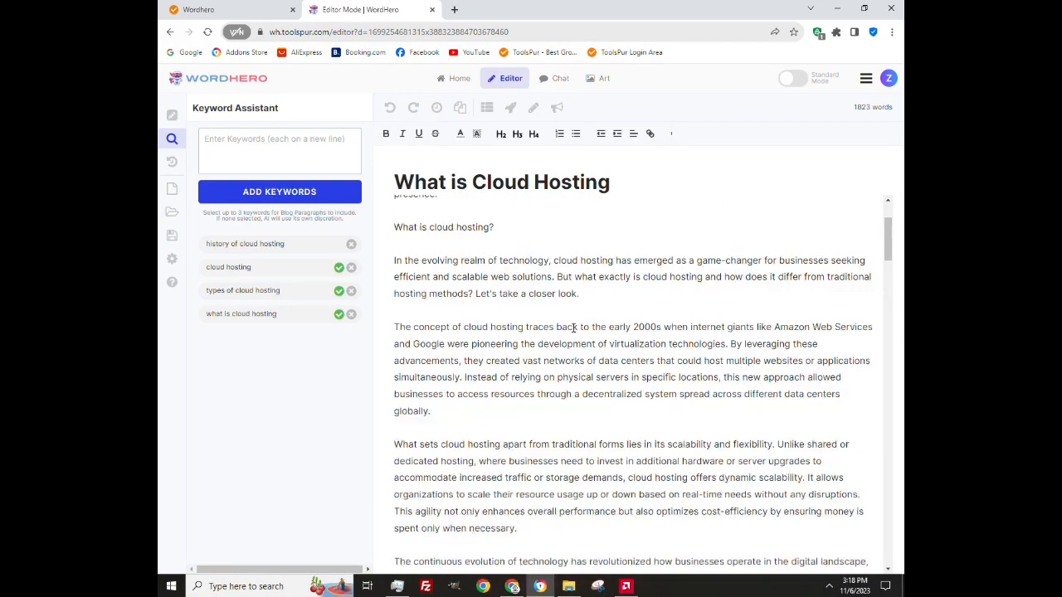
{"action": "left_click_drag", "start_coordinate": [495, 344], "coordinate": [387, 344]}
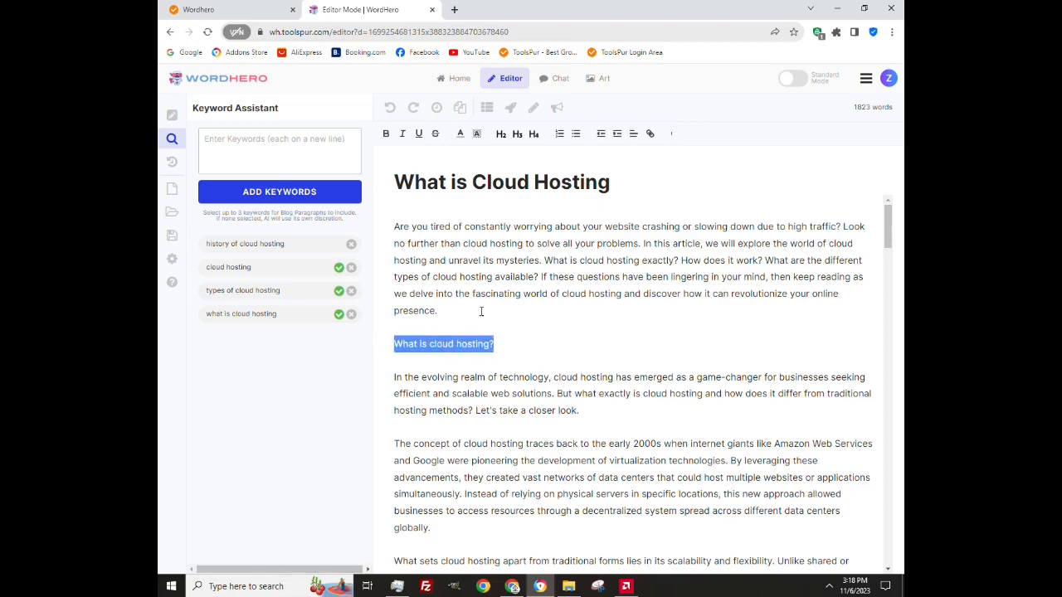
{"action": "left_click", "coordinate": [502, 133]}
{"action": "left_click", "coordinate": [626, 320]}
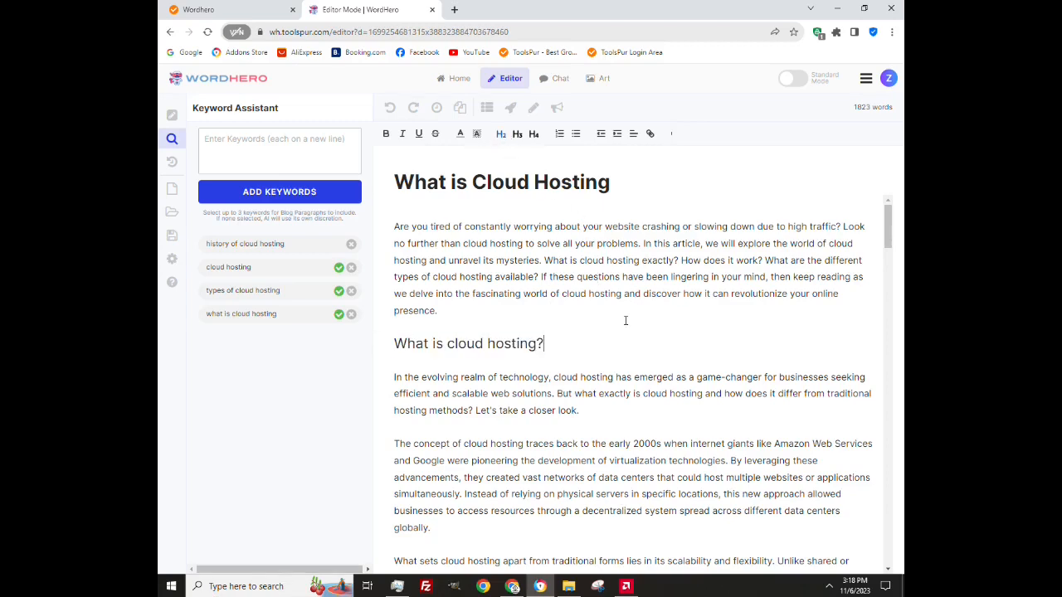
Format the line "Definition: Explaining the concept of cloud hosting." as an H2 heading.
{"action": "scroll", "coordinate": [613, 343], "scroll_direction": "down", "scroll_amount": 2}
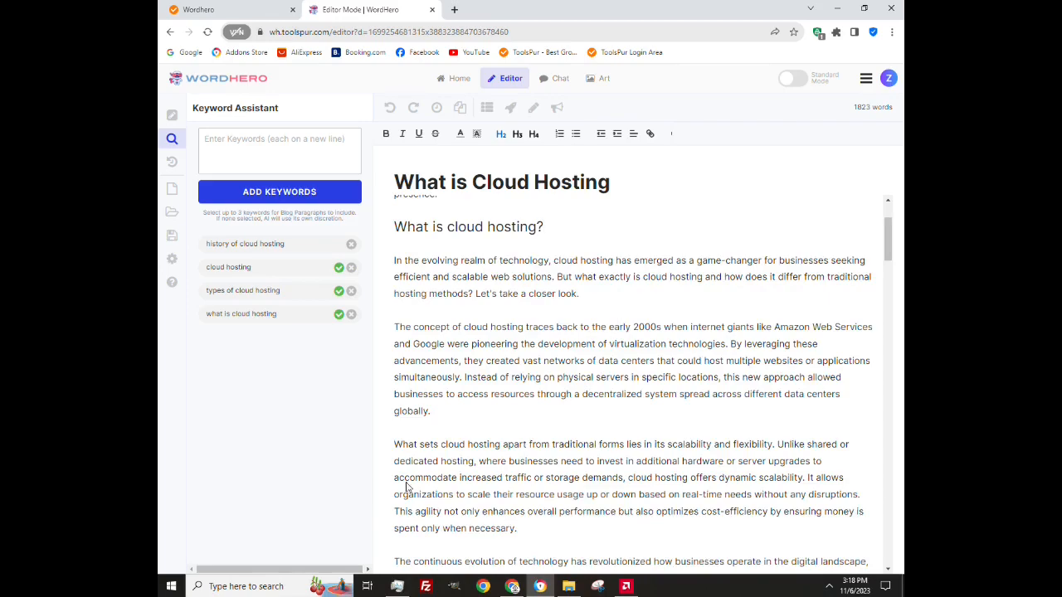
{"action": "scroll", "coordinate": [538, 377], "scroll_direction": "down", "scroll_amount": 4}
{"action": "left_click_drag", "start_coordinate": [636, 462], "coordinate": [370, 465]}
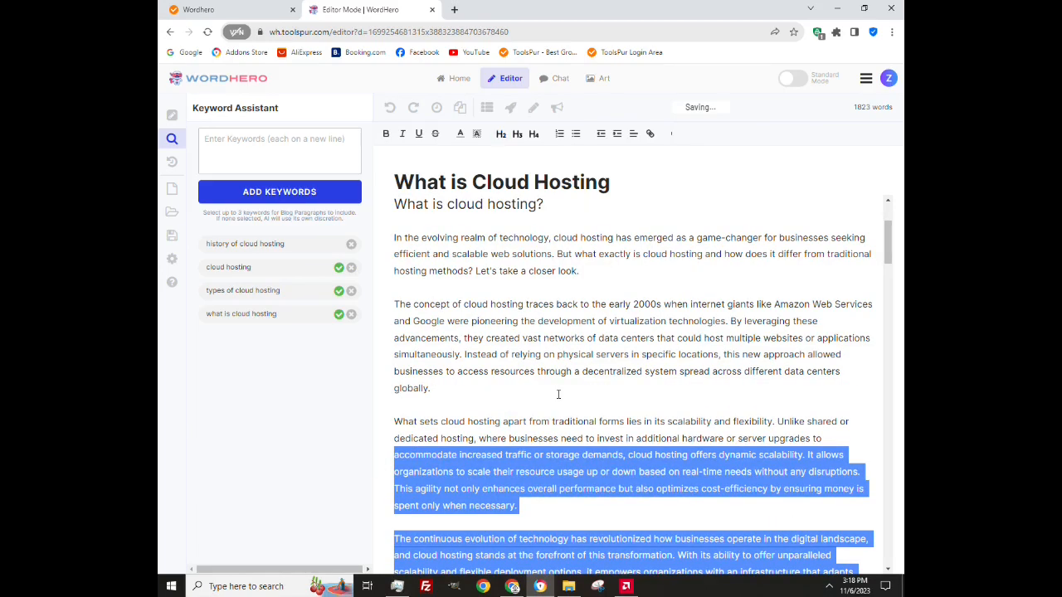
{"action": "left_click_drag", "start_coordinate": [559, 397], "coordinate": [556, 398]}
{"action": "scroll", "coordinate": [556, 392], "scroll_direction": "up", "scroll_amount": 3}
{"action": "scroll", "coordinate": [557, 385], "scroll_direction": "down", "scroll_amount": 8}
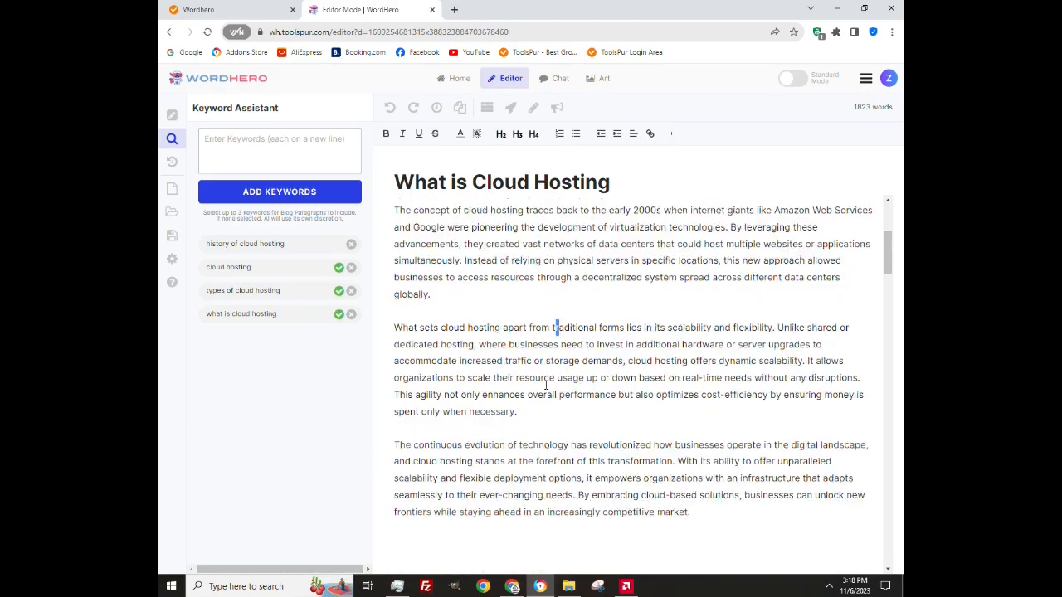
{"action": "left_click_drag", "start_coordinate": [623, 348], "coordinate": [389, 349]}
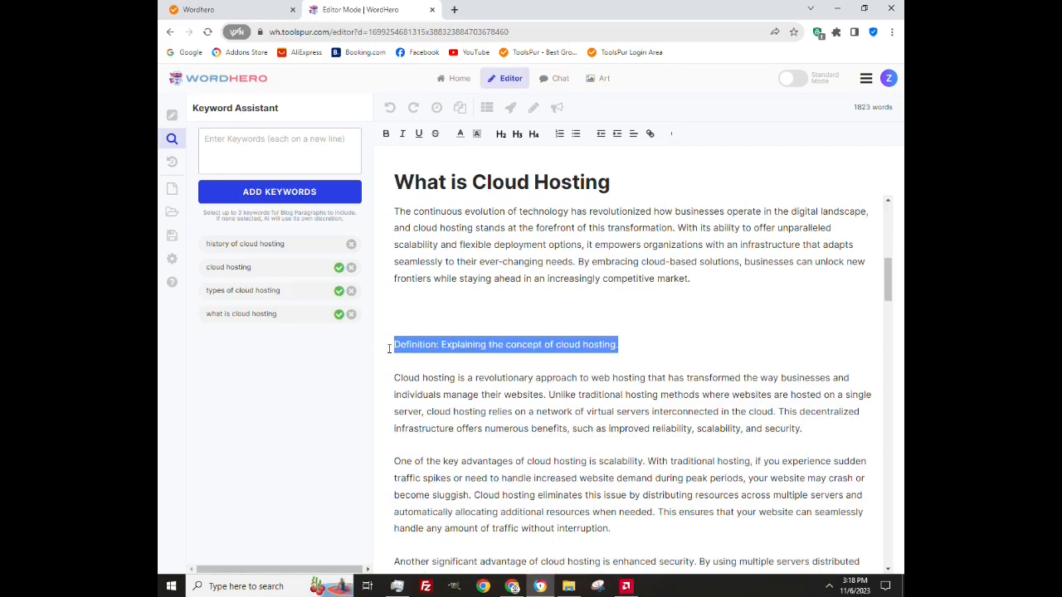
{"action": "left_click", "coordinate": [501, 136]}
Format the section titles beginning "Benefits:" and "How it works:" as H2 headings.
{"action": "scroll", "coordinate": [591, 390], "scroll_direction": "down", "scroll_amount": 5}
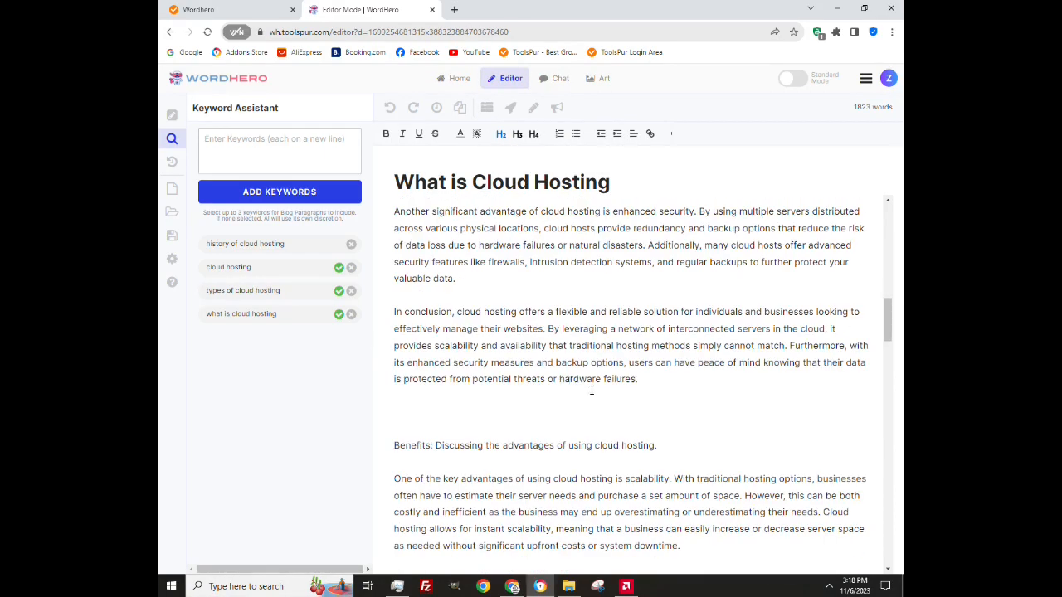
{"action": "left_click_drag", "start_coordinate": [673, 438], "coordinate": [384, 432]}
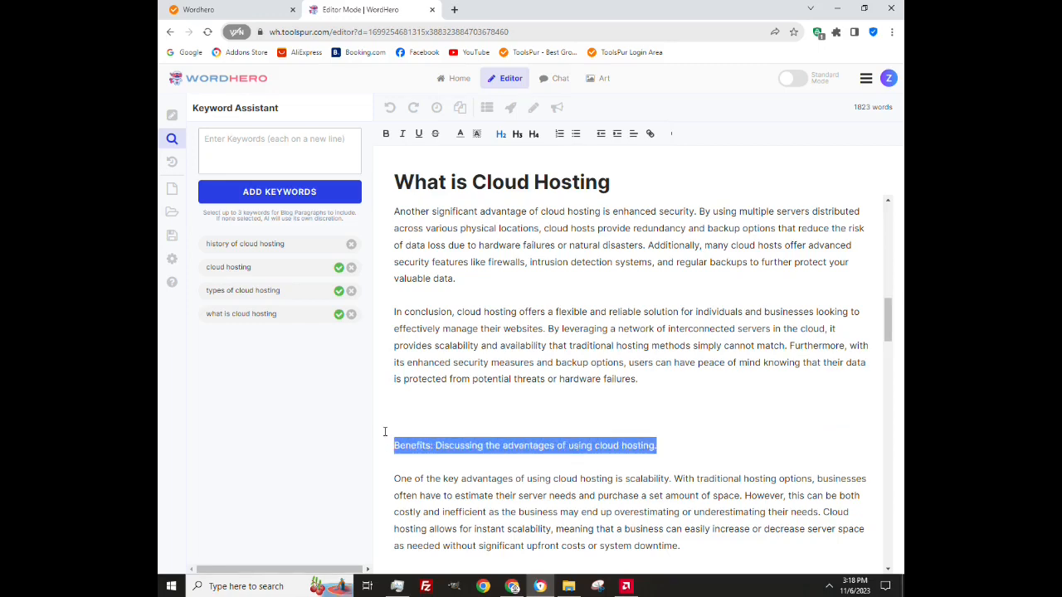
{"action": "left_click", "coordinate": [500, 134]}
{"action": "scroll", "coordinate": [656, 480], "scroll_direction": "down", "scroll_amount": 6}
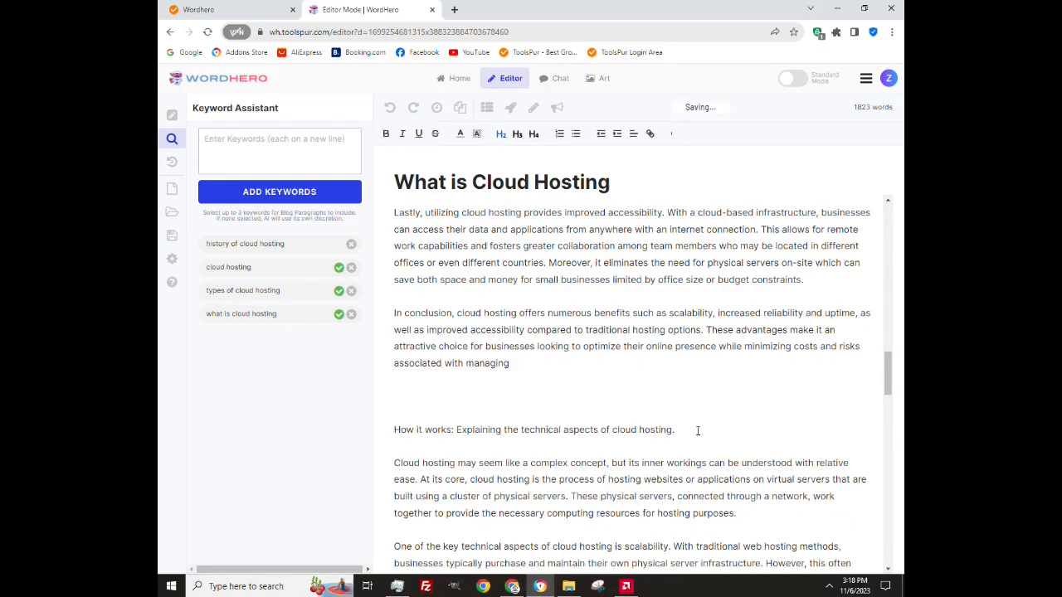
{"action": "left_click_drag", "start_coordinate": [697, 430], "coordinate": [390, 429]}
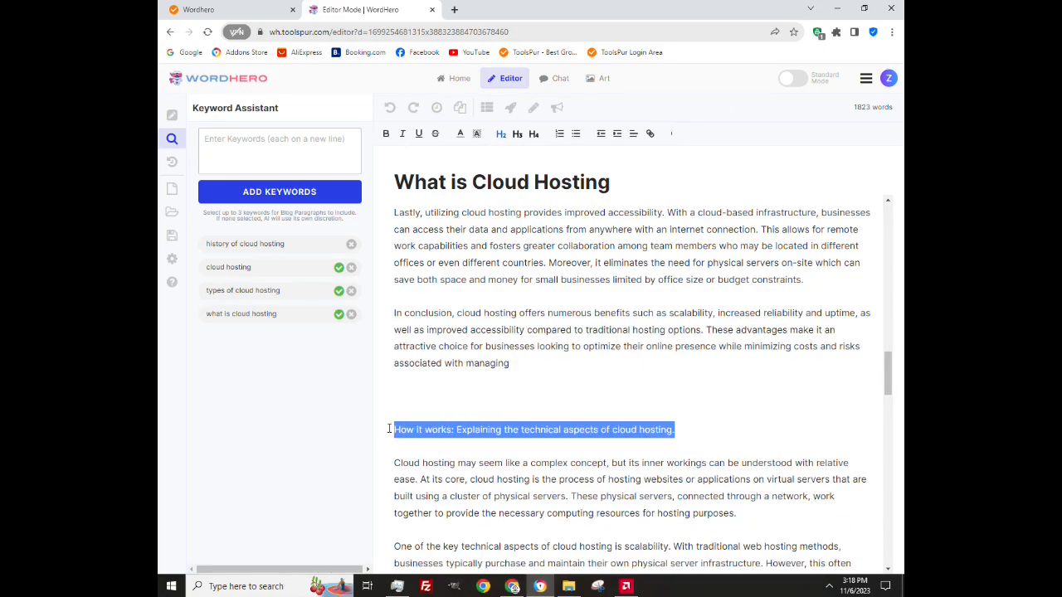
{"action": "left_click", "coordinate": [500, 135]}
Format the section titles beginning "Types of cloud hosting:" and "Popular cloud hosting providers:" as H2 headings.
{"action": "scroll", "coordinate": [643, 379], "scroll_direction": "down", "scroll_amount": 5}
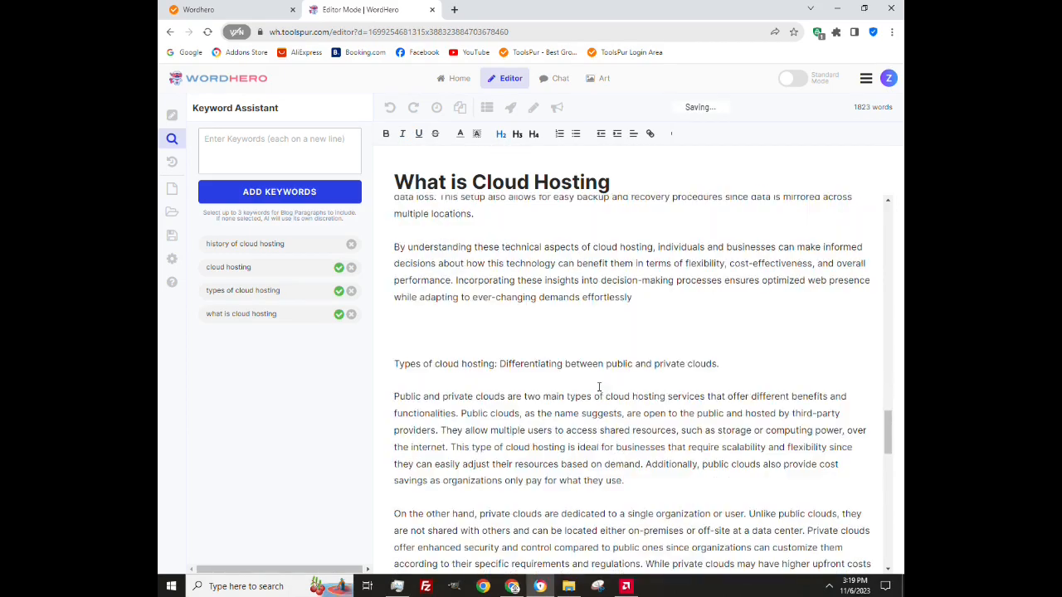
{"action": "left_click_drag", "start_coordinate": [736, 363], "coordinate": [394, 365]}
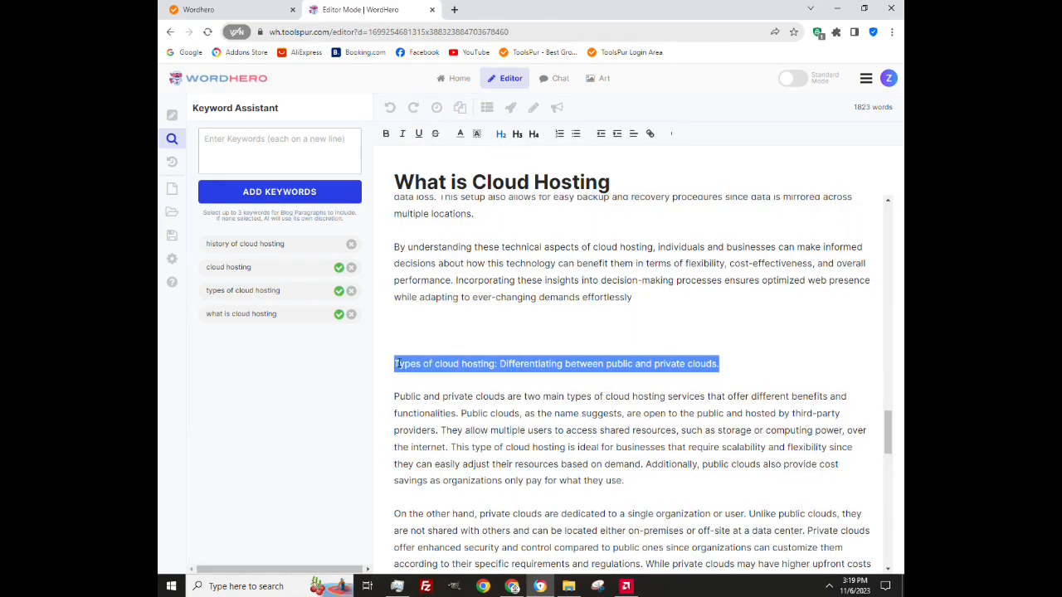
{"action": "left_click", "coordinate": [501, 136]}
{"action": "scroll", "coordinate": [574, 264], "scroll_direction": "down", "scroll_amount": 6}
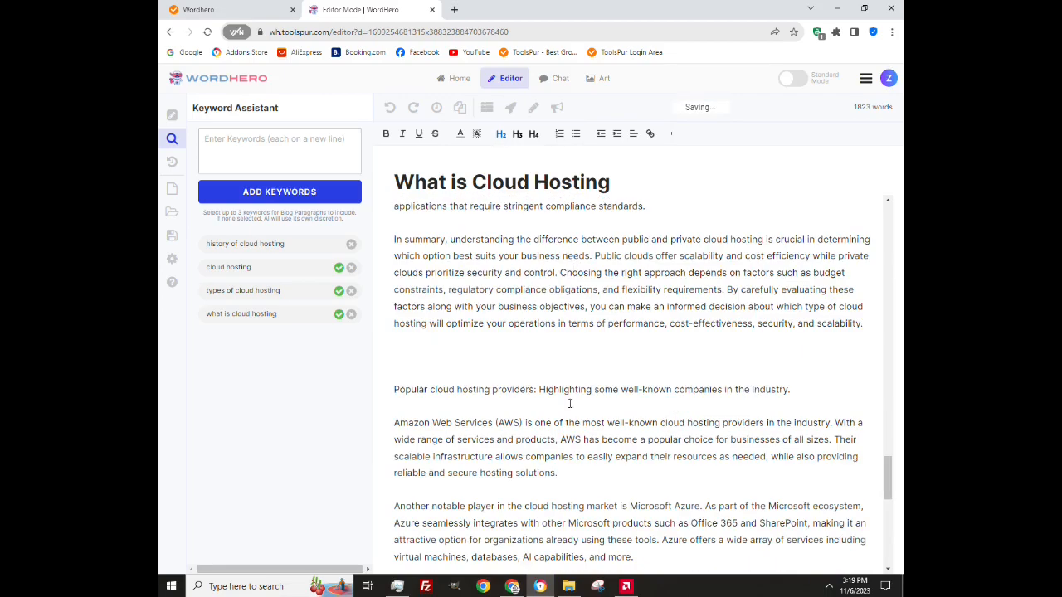
{"action": "left_click_drag", "start_coordinate": [790, 389], "coordinate": [396, 389]}
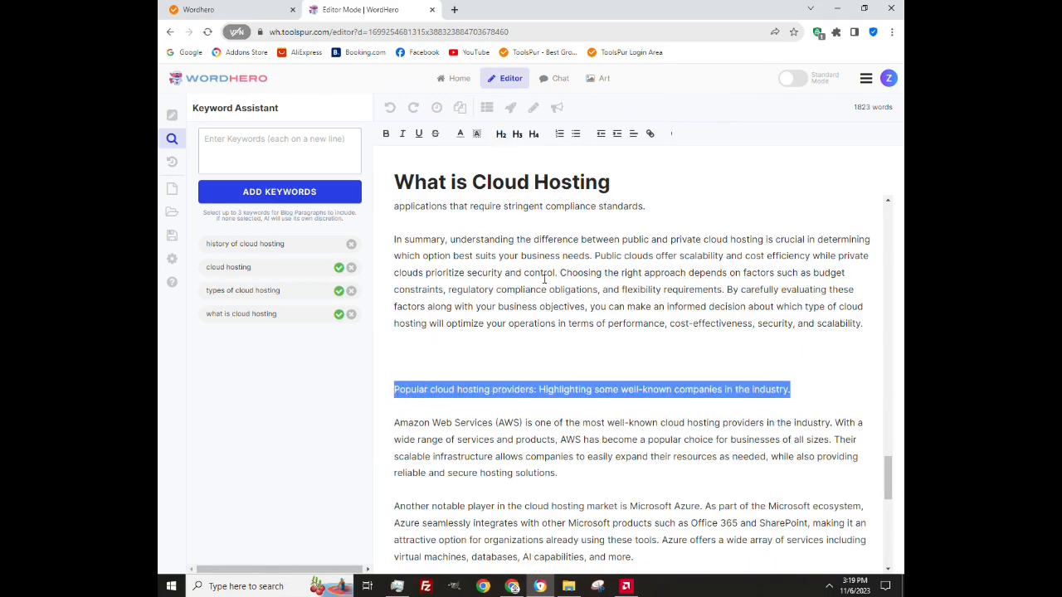
{"action": "left_click", "coordinate": [502, 135]}
Format the section title "Conclusion: Summarizing the key points discussed." as an H2 heading.
{"action": "scroll", "coordinate": [672, 335], "scroll_direction": "down", "scroll_amount": 4}
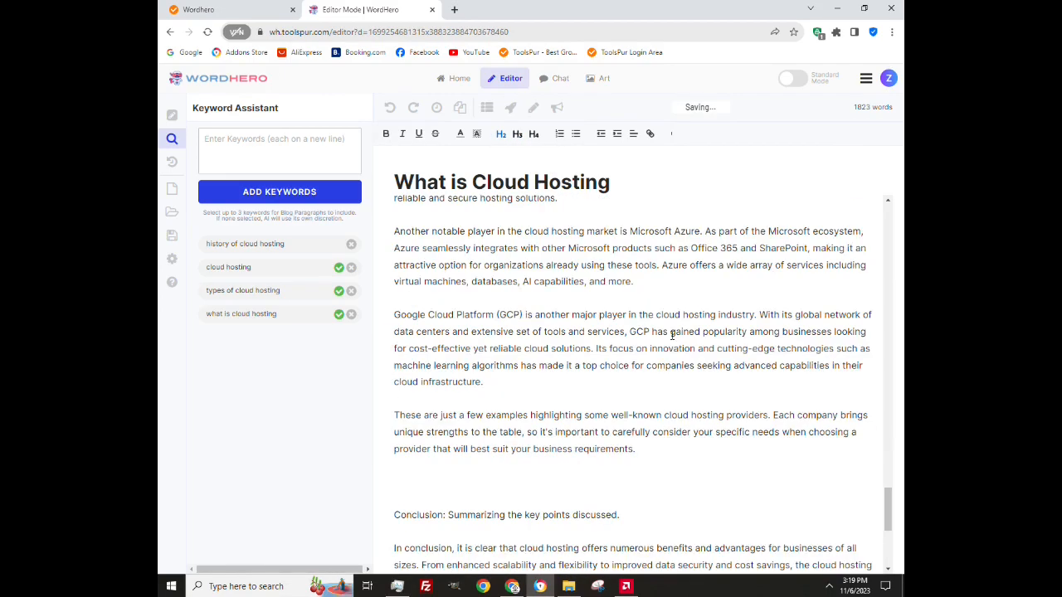
{"action": "left_click_drag", "start_coordinate": [622, 515], "coordinate": [390, 518]}
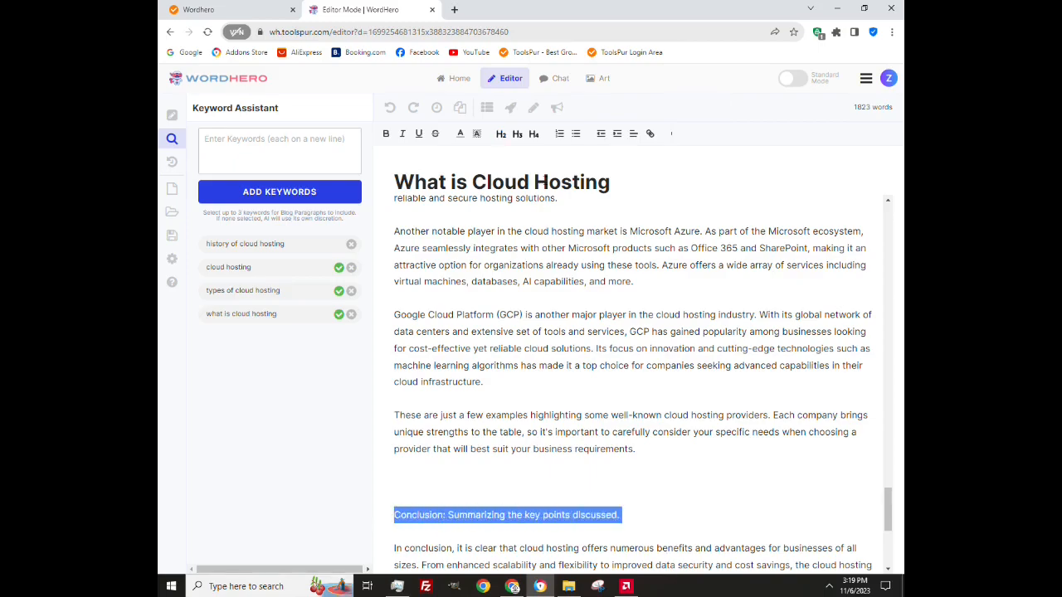
{"action": "left_click", "coordinate": [501, 134]}
Review the whole article from the intro through the conclusion, checking the section headings and their paragraphs.
{"action": "scroll", "coordinate": [671, 419], "scroll_direction": "up", "scroll_amount": 15}
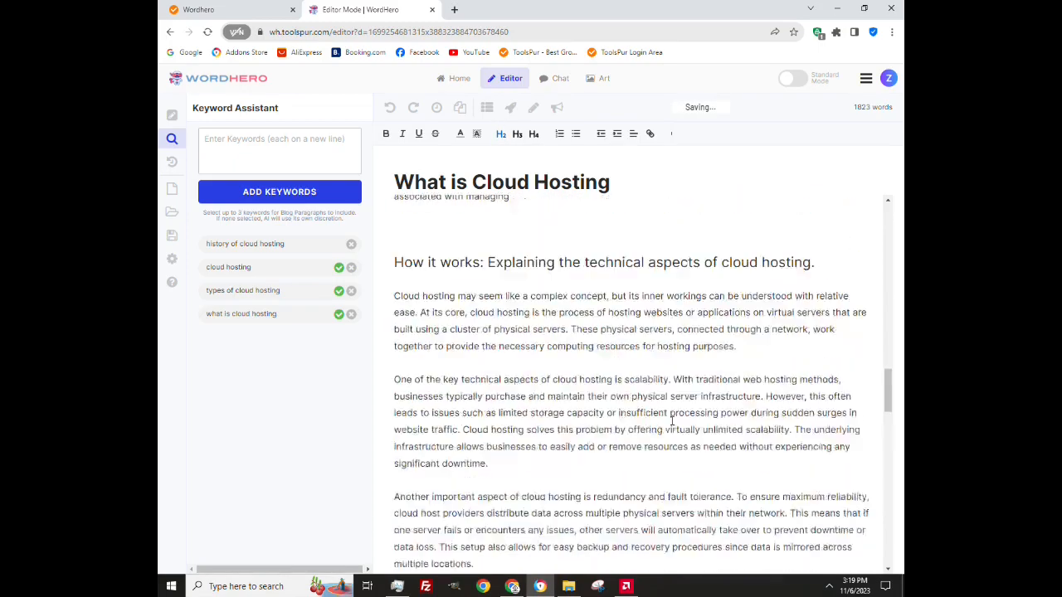
{"action": "scroll", "coordinate": [669, 417], "scroll_direction": "up", "scroll_amount": 3}
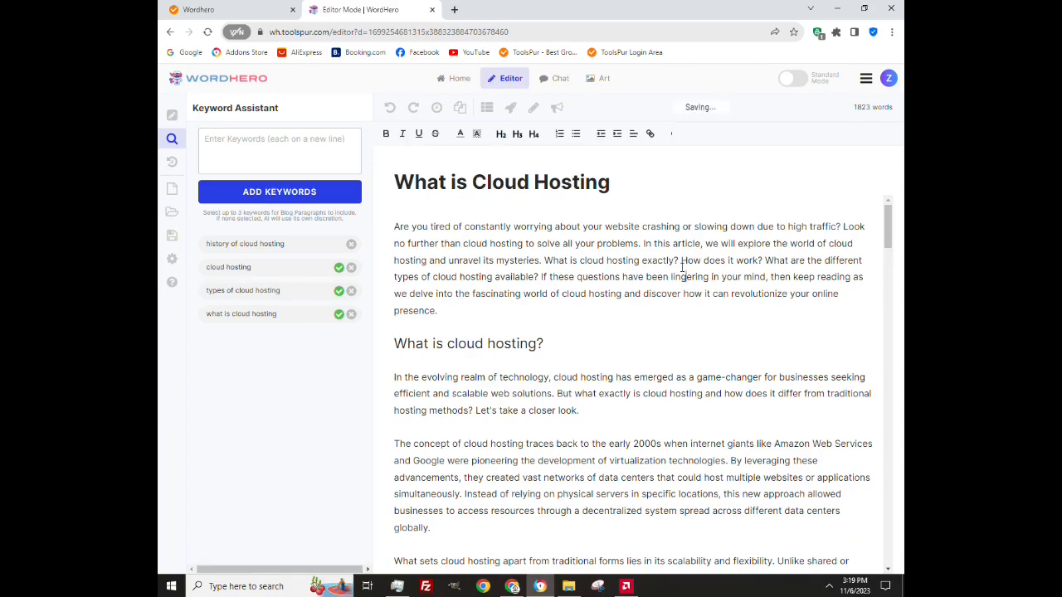
{"action": "scroll", "coordinate": [682, 268], "scroll_direction": "down", "scroll_amount": 4}
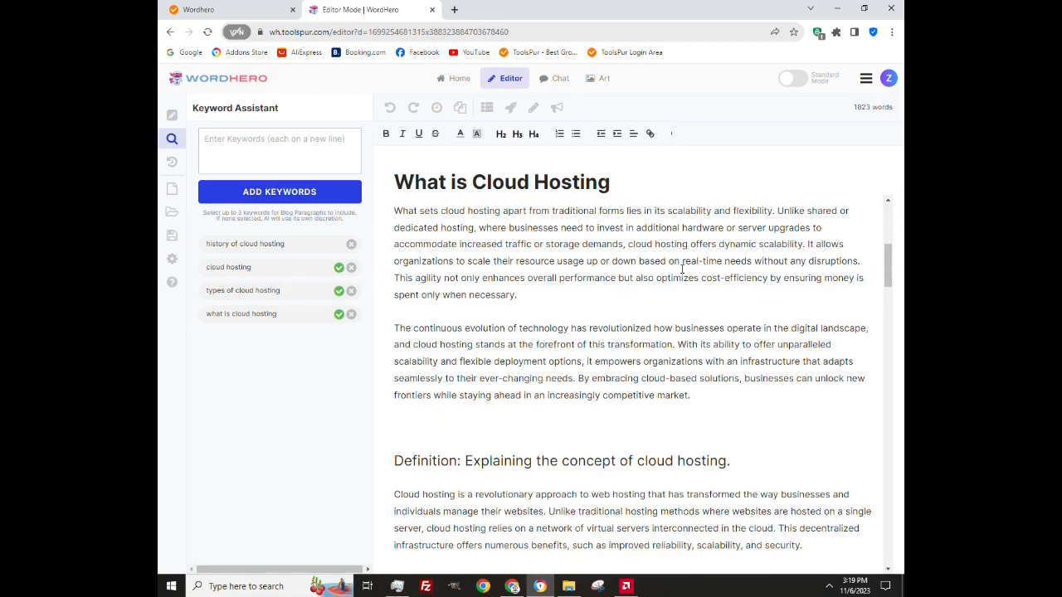
{"action": "scroll", "coordinate": [682, 269], "scroll_direction": "down", "scroll_amount": 8}
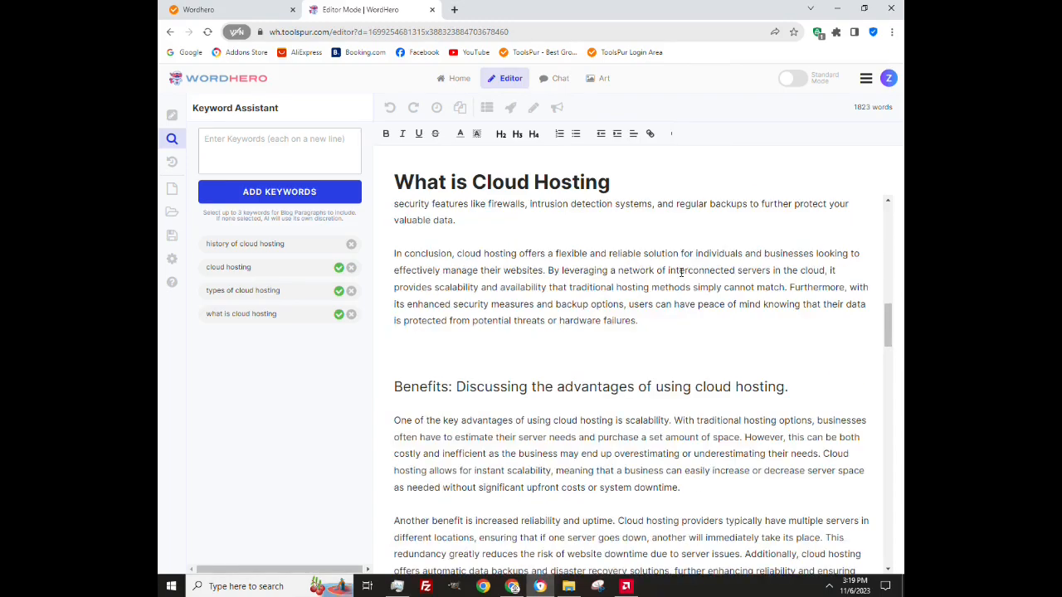
{"action": "scroll", "coordinate": [682, 272], "scroll_direction": "down", "scroll_amount": 8}
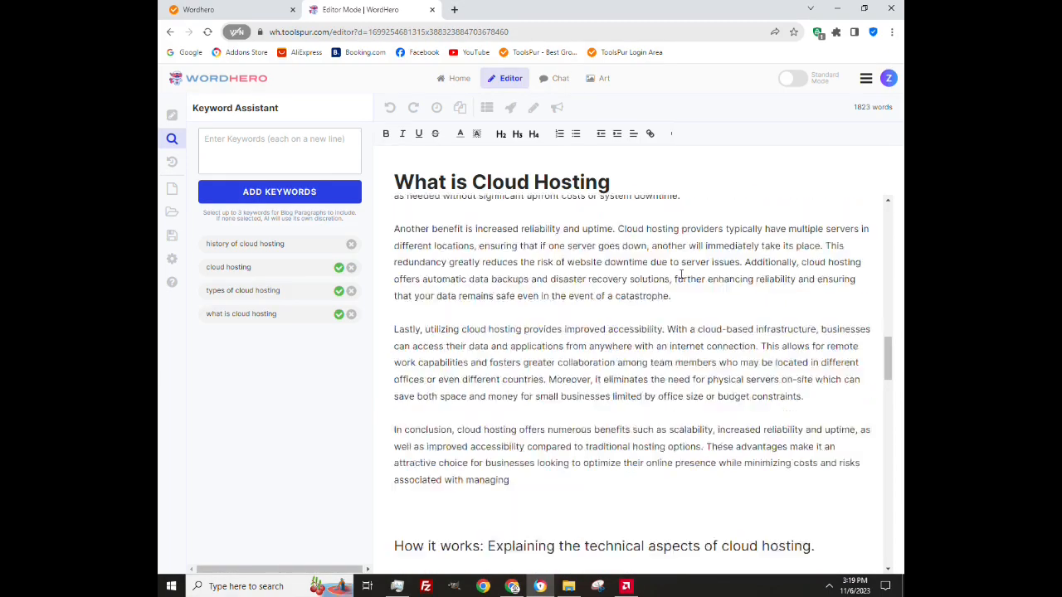
{"action": "scroll", "coordinate": [682, 274], "scroll_direction": "down", "scroll_amount": 10}
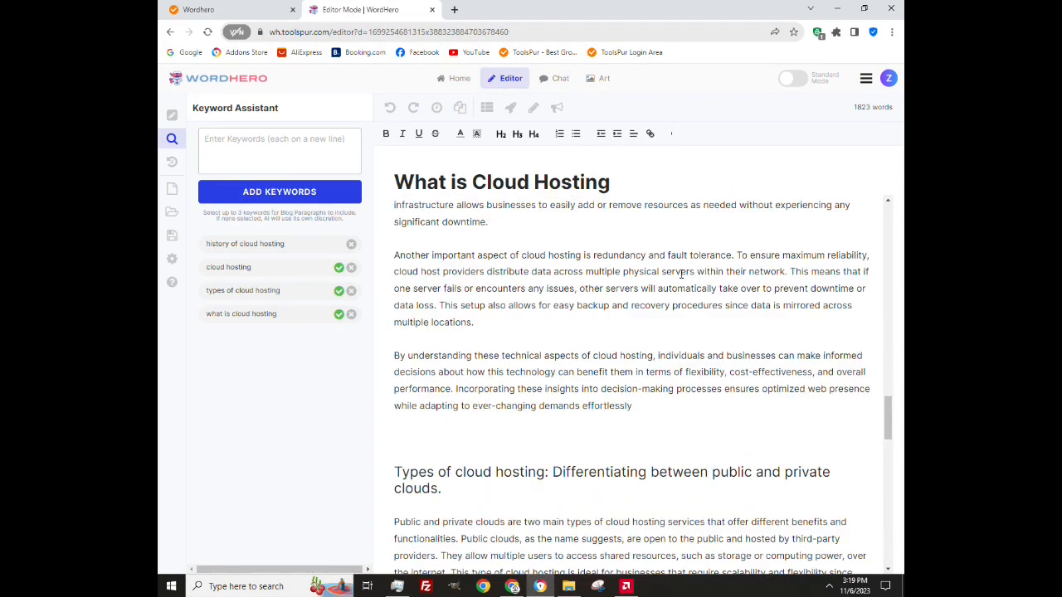
{"action": "scroll", "coordinate": [681, 274], "scroll_direction": "down", "scroll_amount": 10}
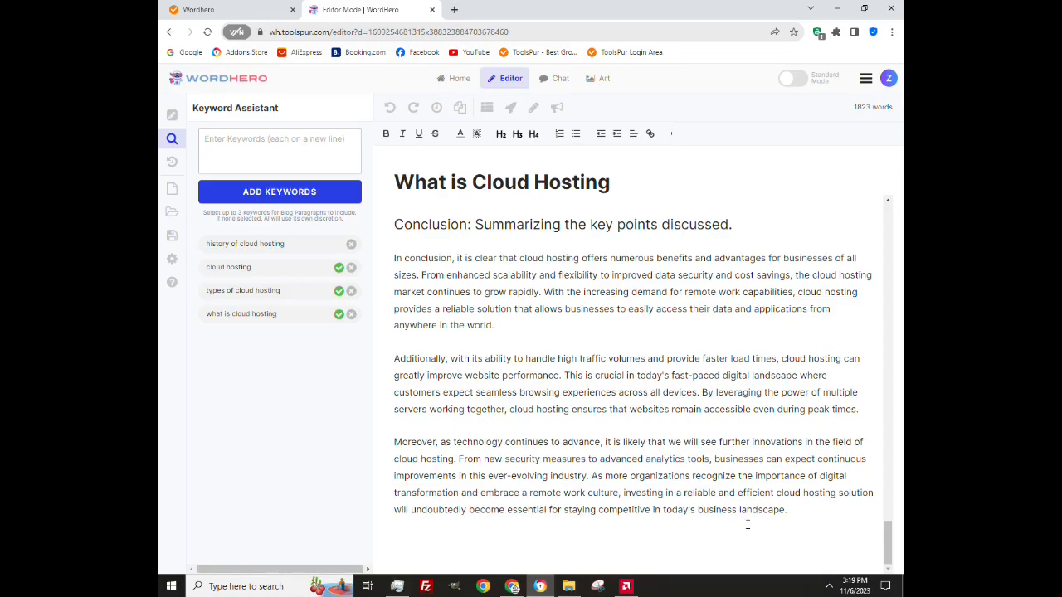
{"action": "scroll", "coordinate": [747, 525], "scroll_direction": "up", "scroll_amount": 10}
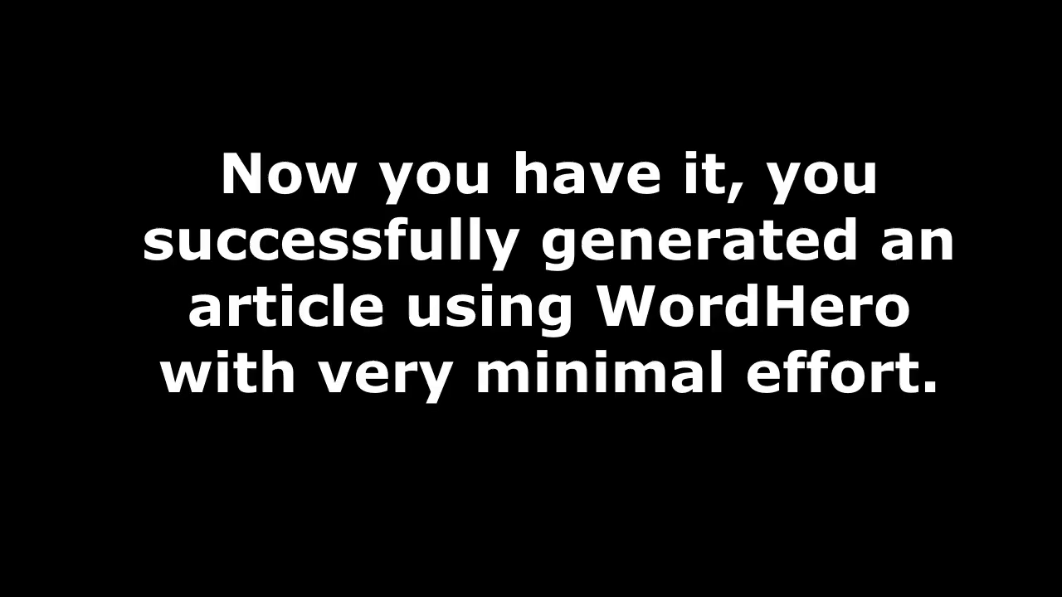